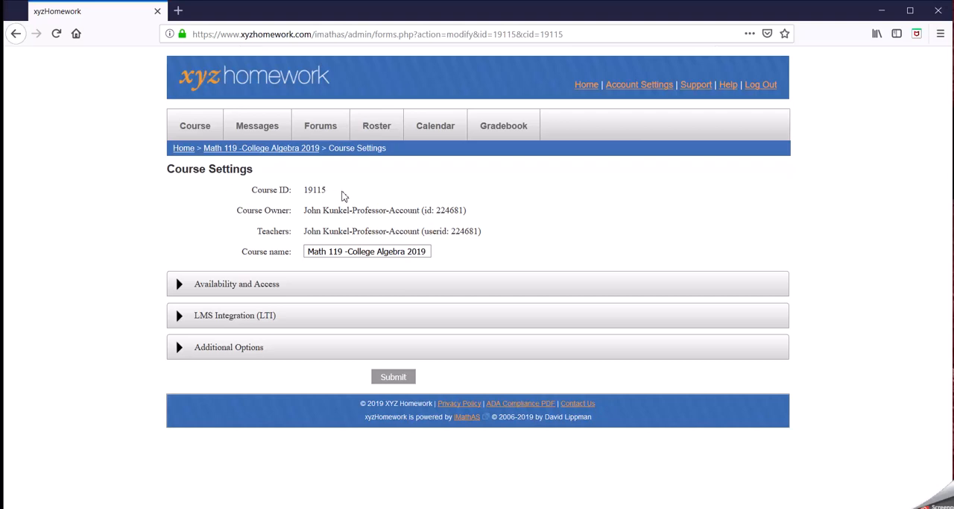
Expand the Availability and Access section of the course settings.
drag(334, 189, 297, 192)
click(382, 227)
click(341, 252)
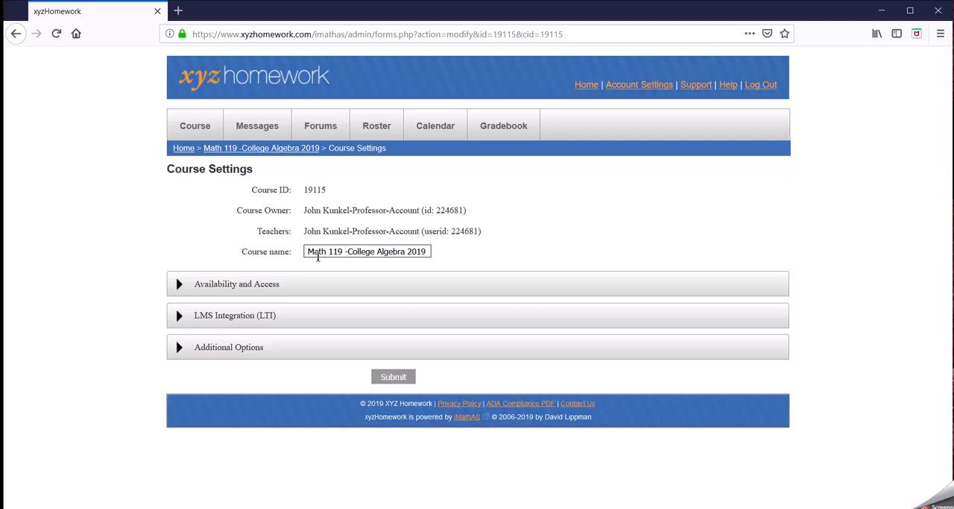
click(256, 288)
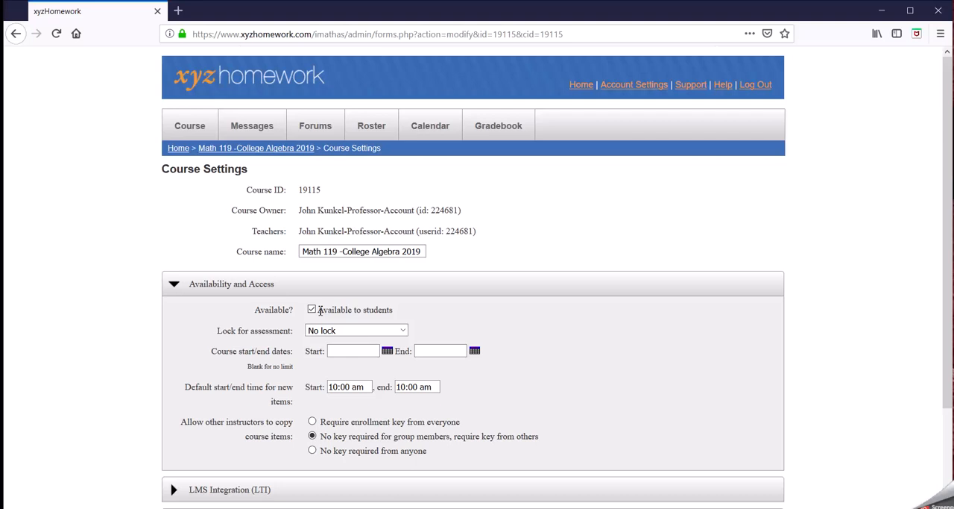
Toggle the Available to students option off and back on.
click(312, 310)
click(313, 310)
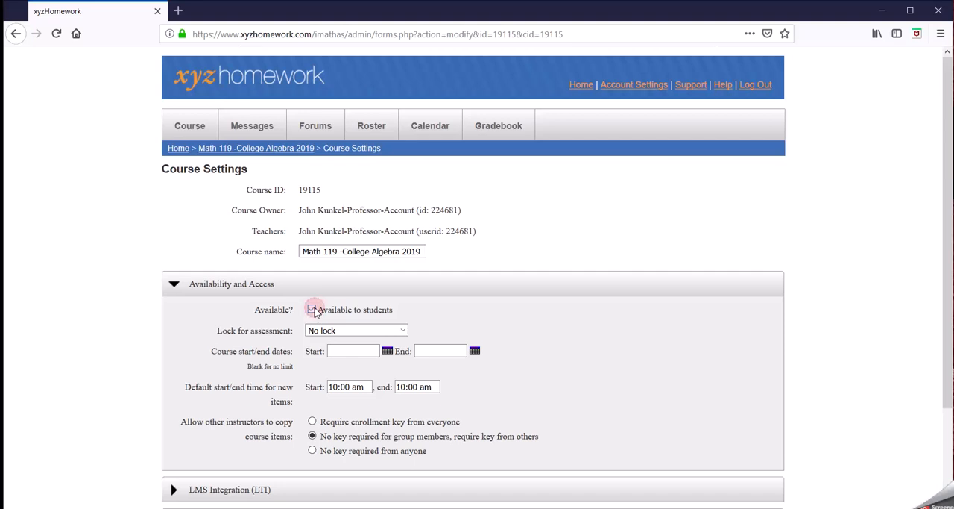
Try setting Lock for assessment to 1.6, then switch it back to No lock.
click(402, 332)
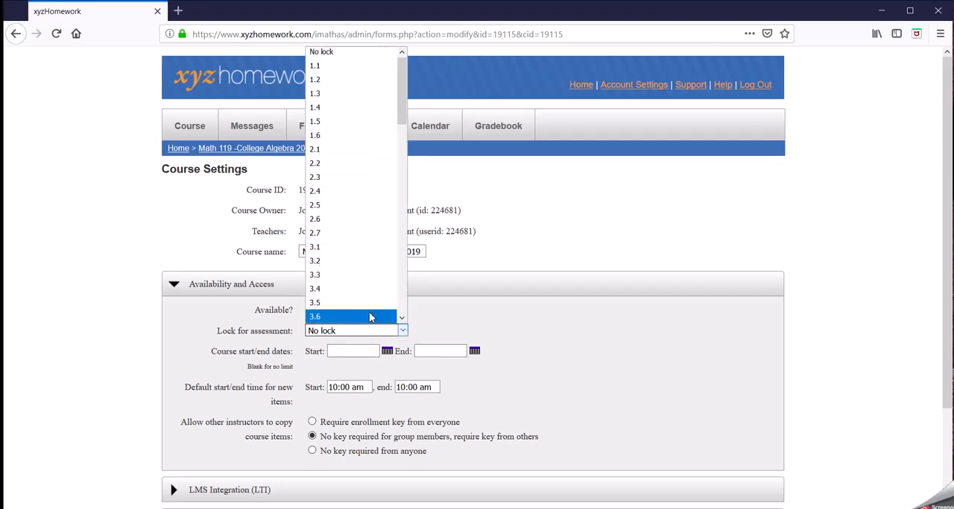
click(355, 142)
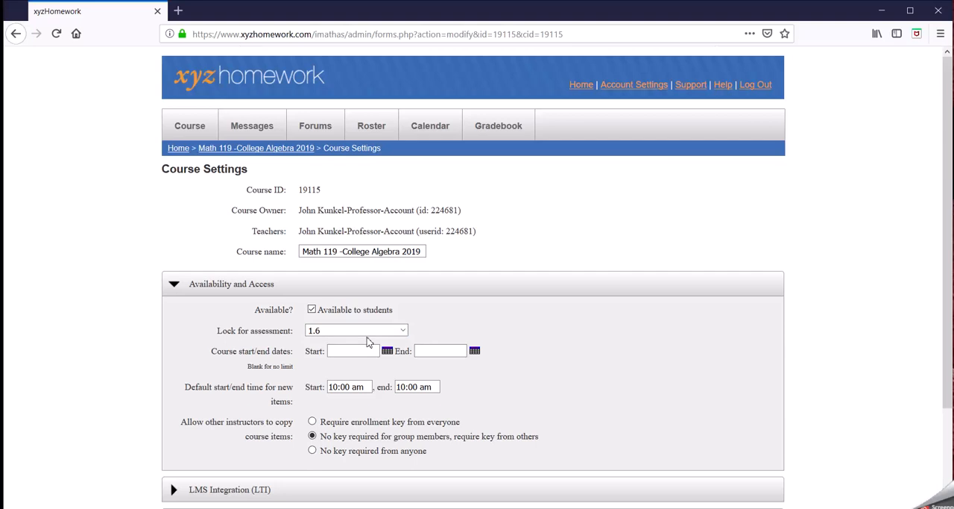
click(349, 333)
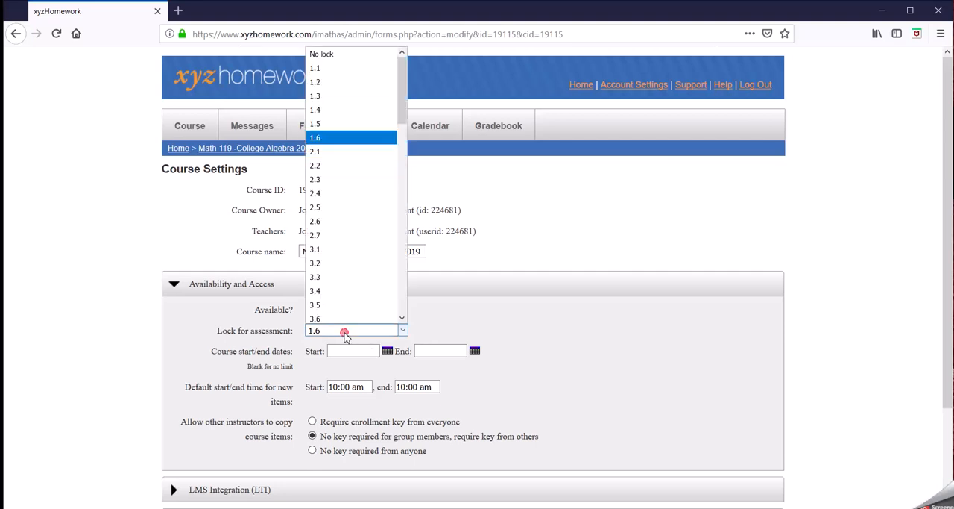
click(336, 55)
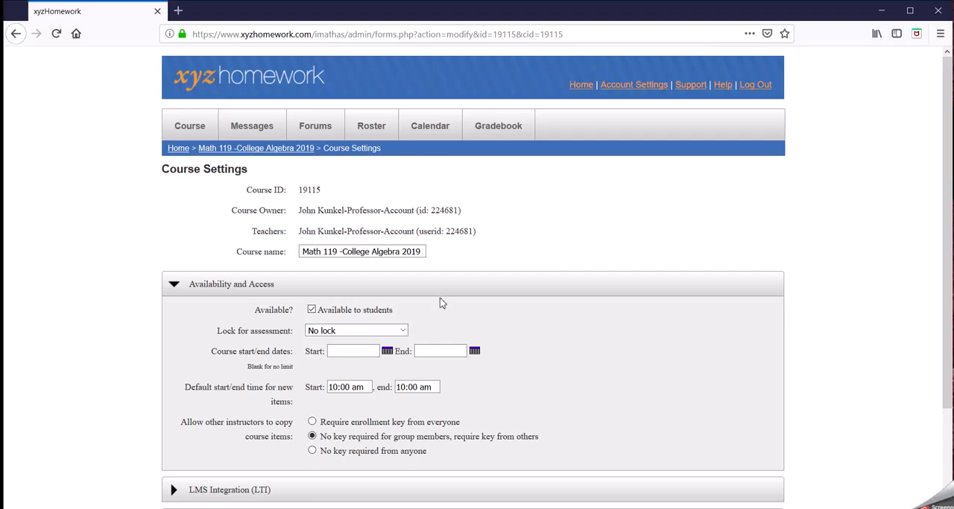
click(402, 333)
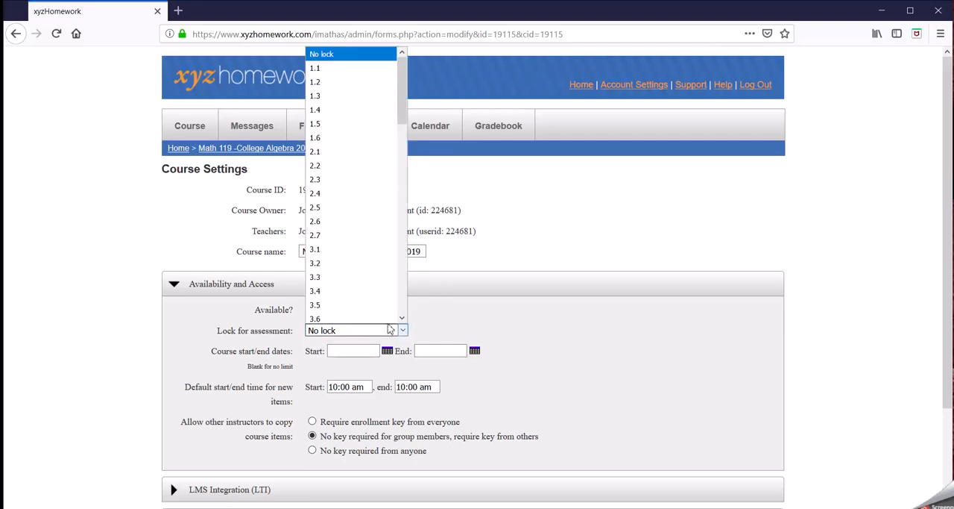
click(341, 138)
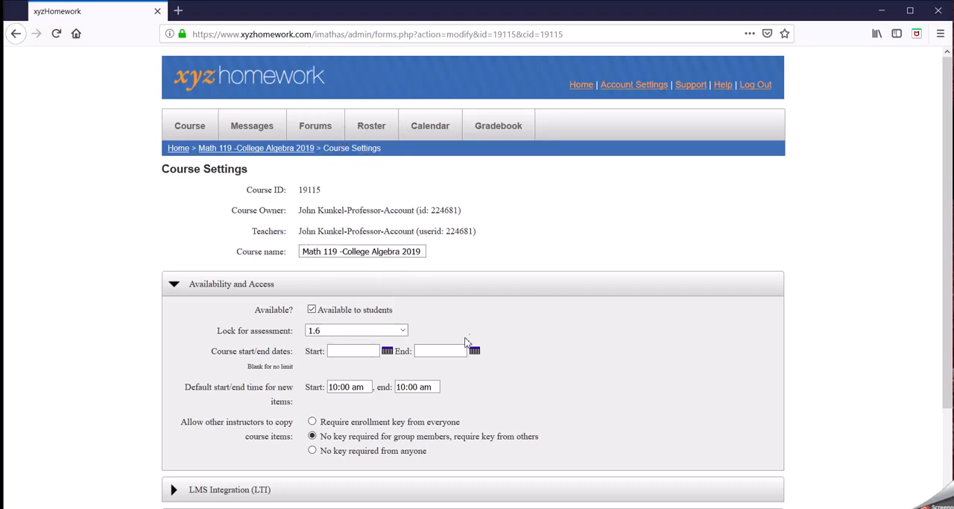
click(393, 335)
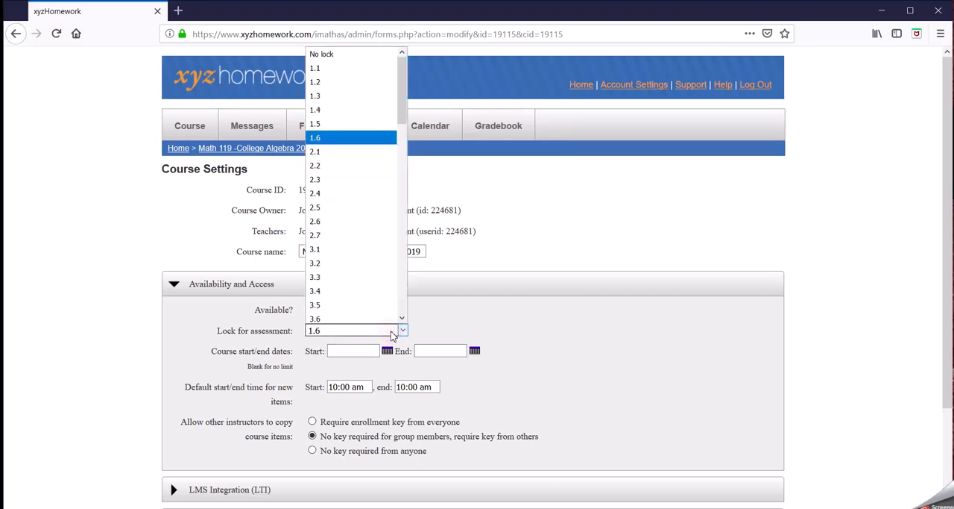
click(326, 56)
Set the default end time for new items to 11:59 pm.
scroll(574, 330, down, 1)
scroll(574, 331, down, 1)
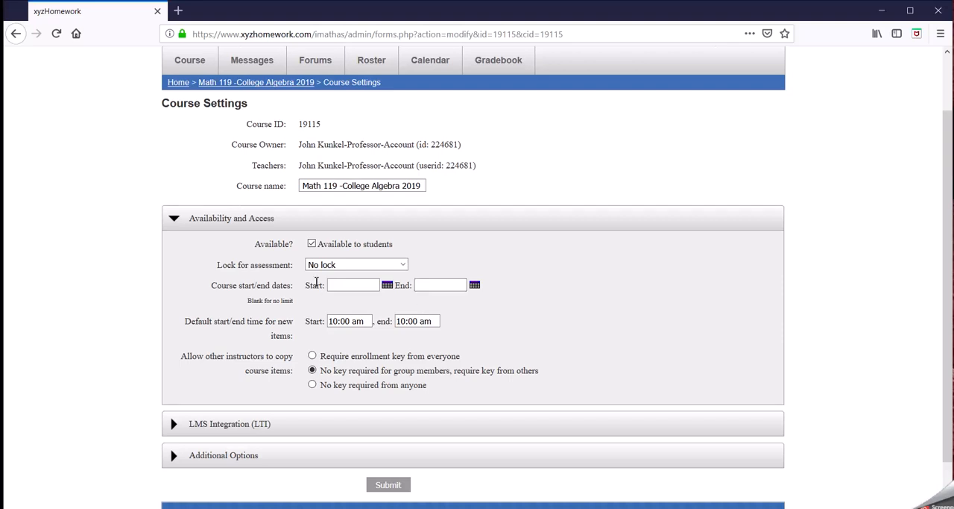
scroll(507, 328, down, 2)
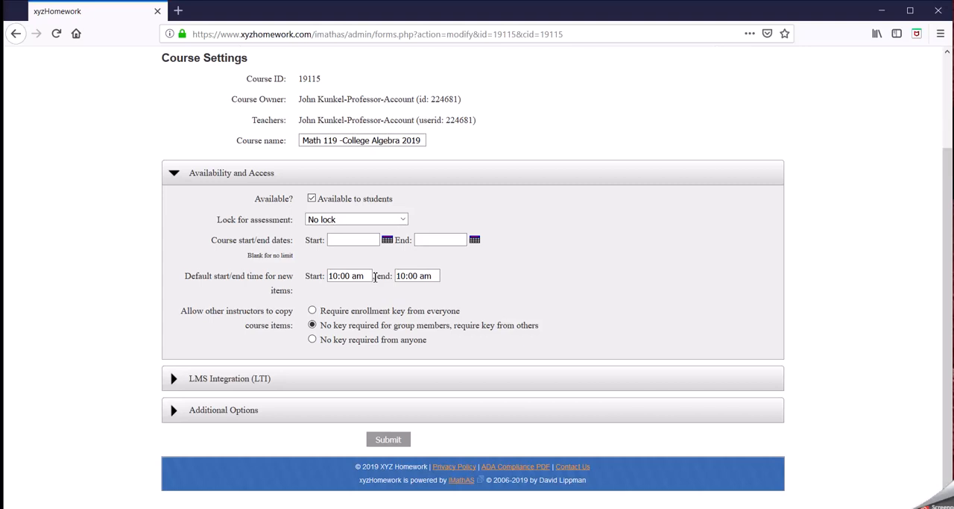
click(366, 276)
drag(420, 276, 397, 277)
text(11:59 pm)
key(Delete)
key(Delete)
Try the No key required from anyone copy option, then reselect no key for group members.
scroll(526, 334, up, 1)
scroll(528, 334, up, 1)
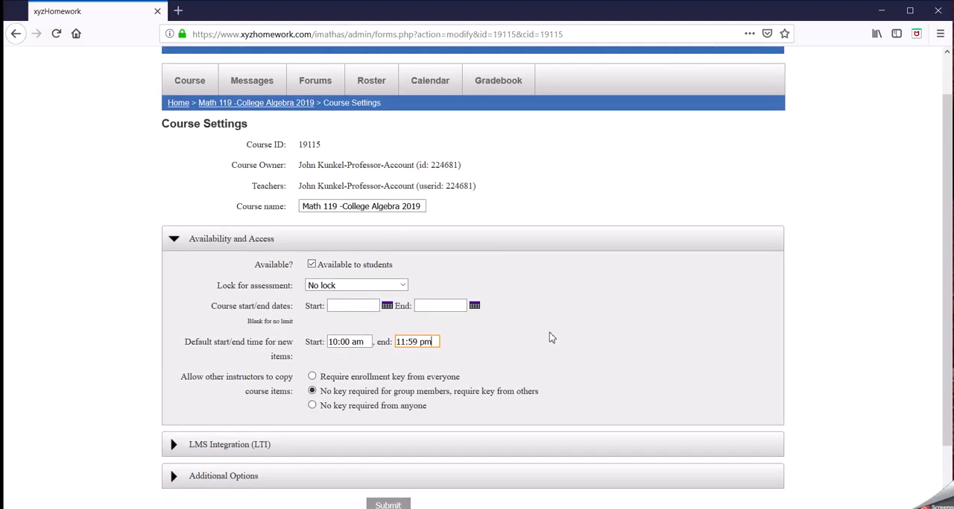
scroll(549, 332, down, 2)
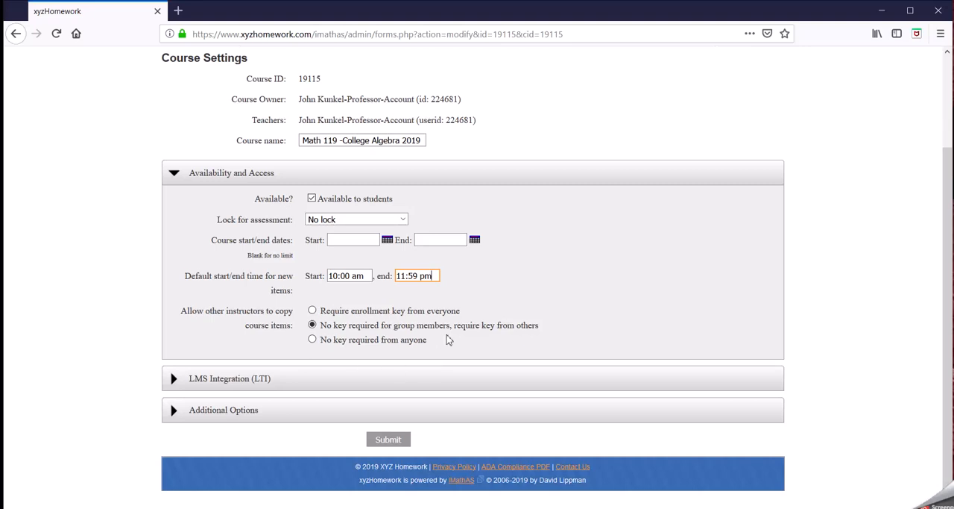
click(312, 340)
click(312, 326)
Expand the LMS Integration section and open the integration setup instructions in a new tab, then close it.
click(264, 383)
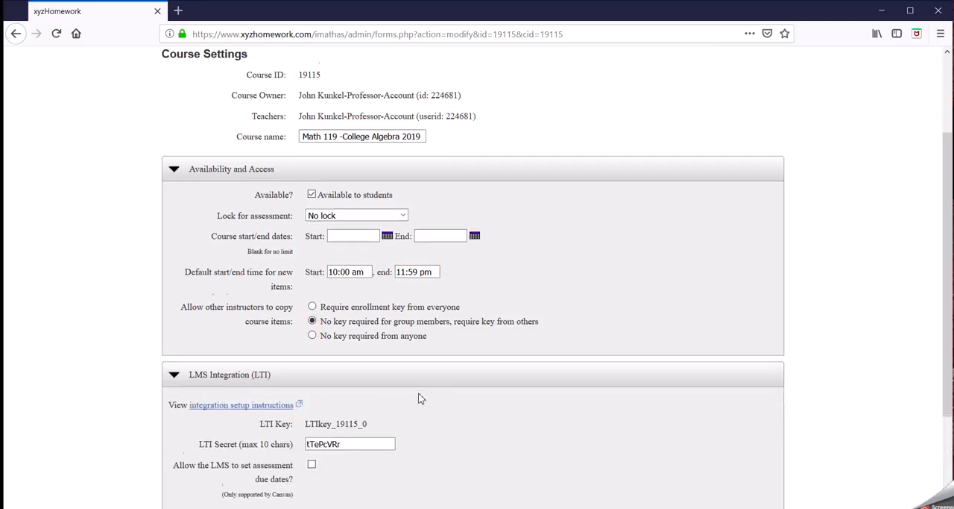
scroll(419, 396, down, 3)
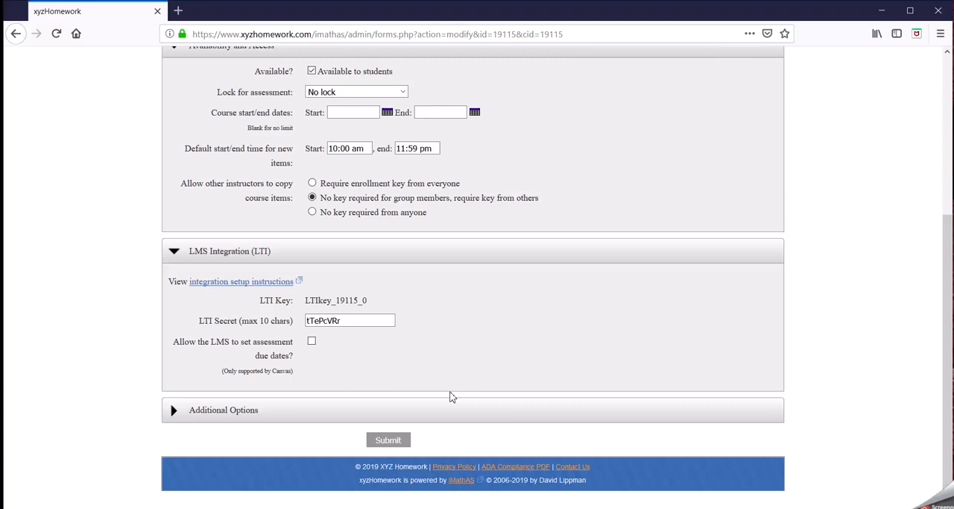
click(226, 290)
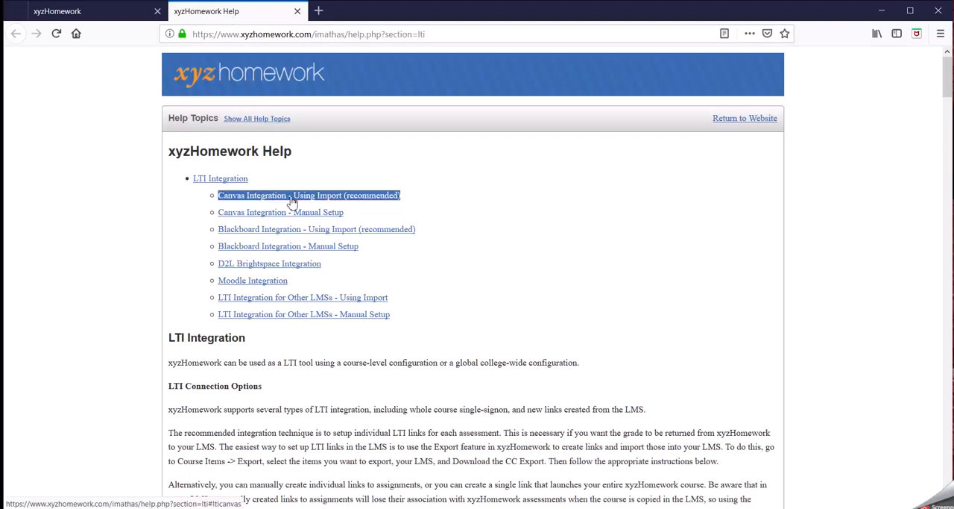
click(297, 11)
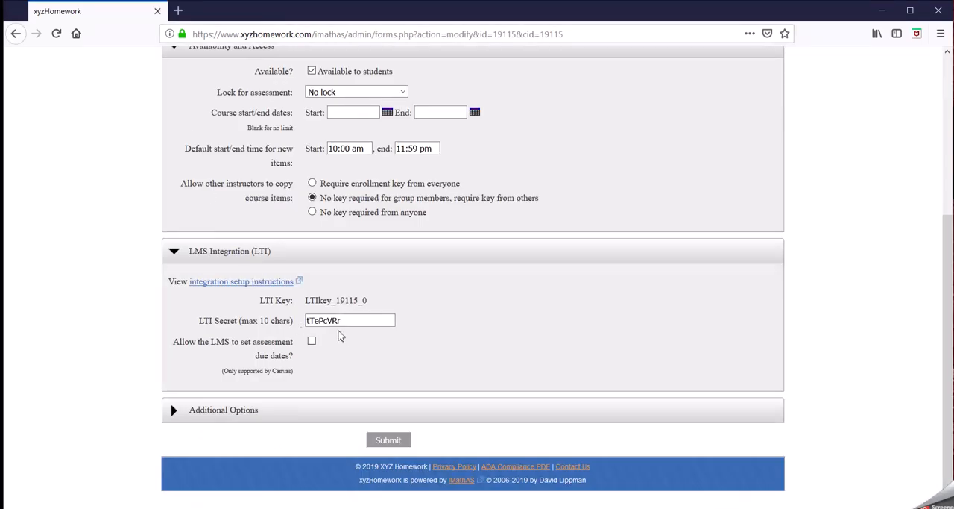
click(252, 281)
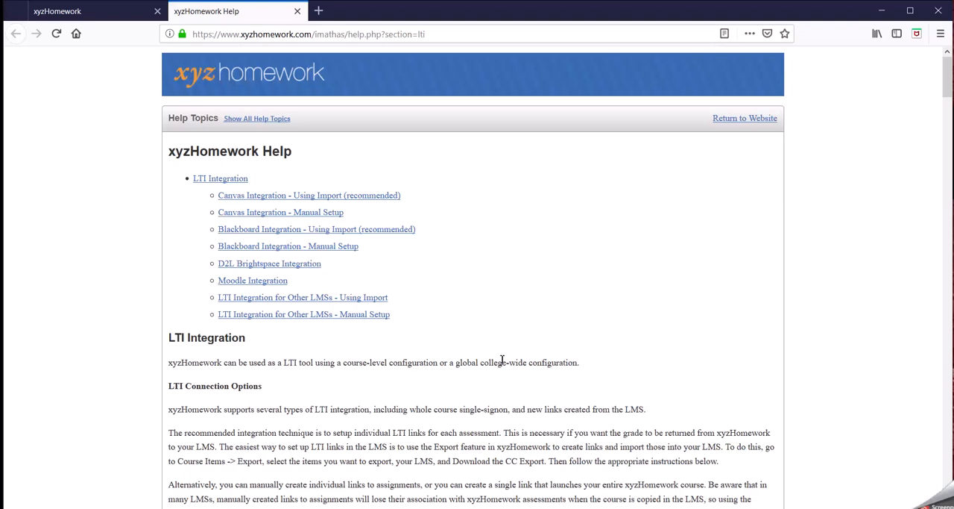
click(297, 11)
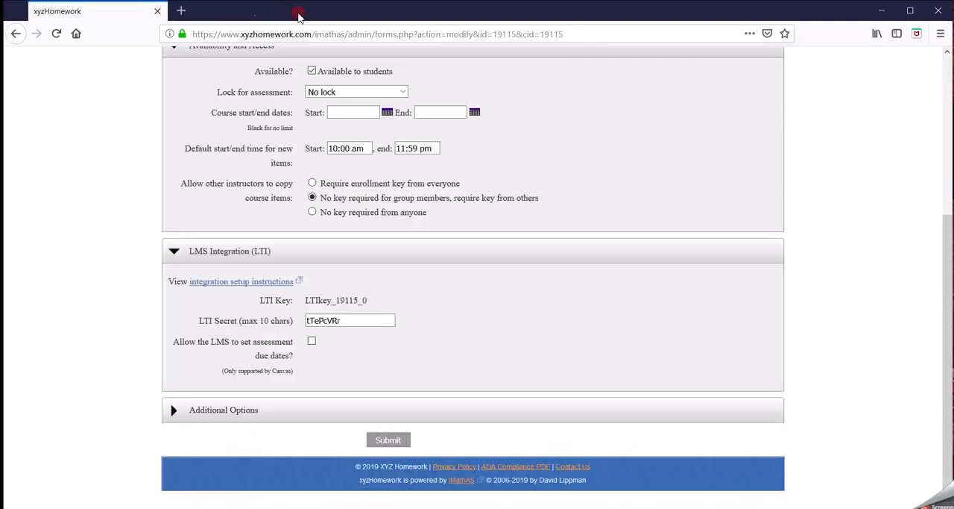
Expand Additional Options and set auto-assigned LatePasses to 3 and the due-date extension to 48 hours.
click(208, 411)
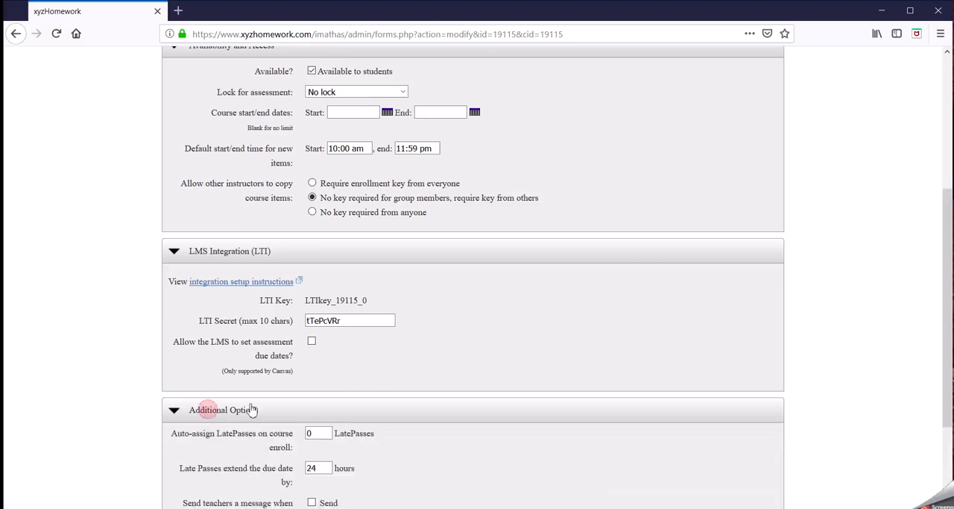
scroll(460, 383, down, 3)
scroll(368, 337, down, 3)
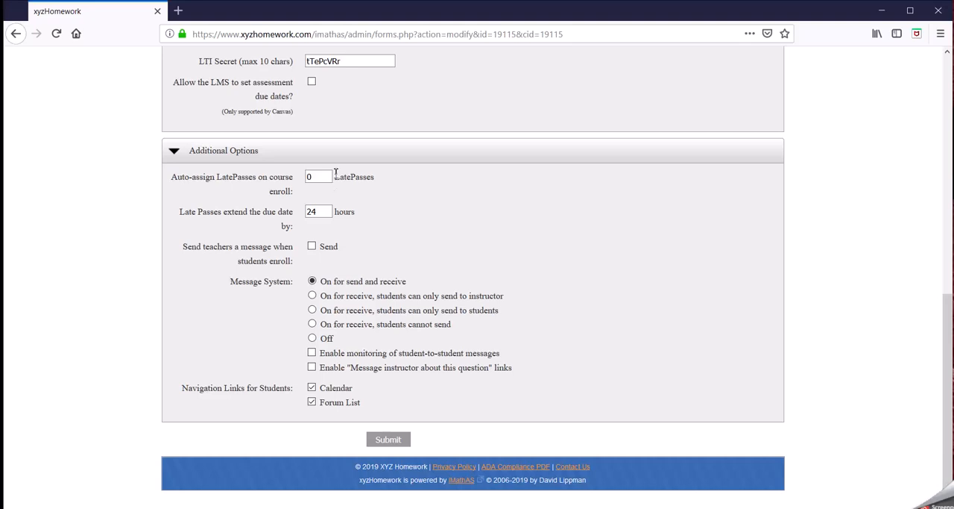
drag(319, 175, 304, 179)
text(3)
key(Tab)
text(48)
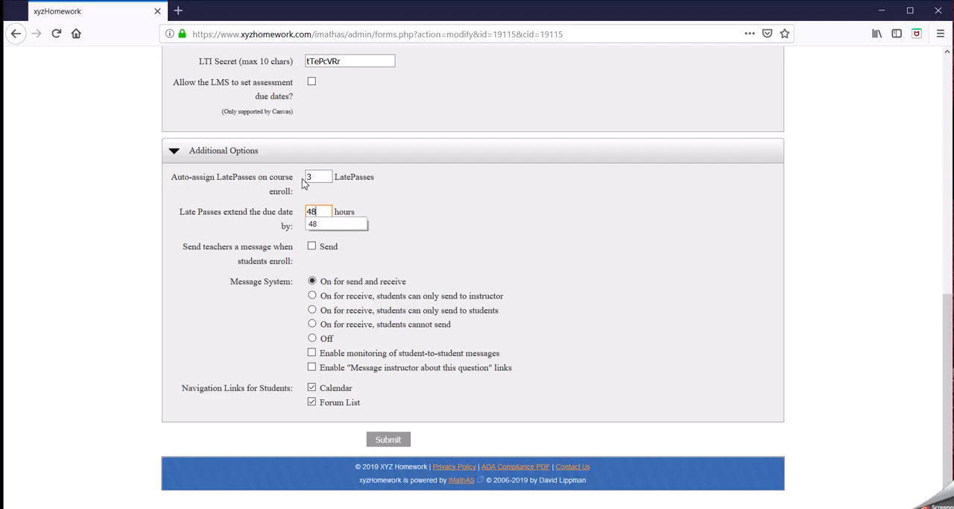
key(Tab)
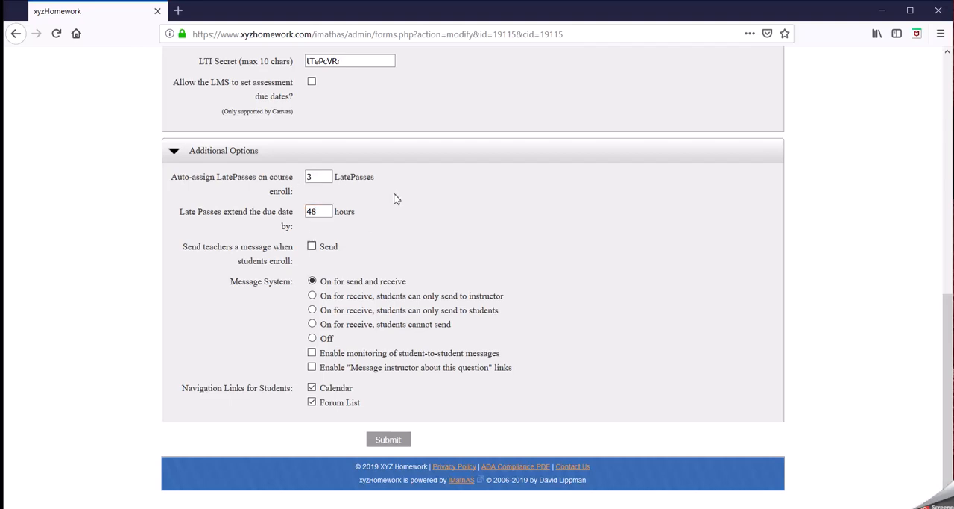
Try switching the message system to Off, then back to On for send and receive.
click(321, 178)
click(330, 213)
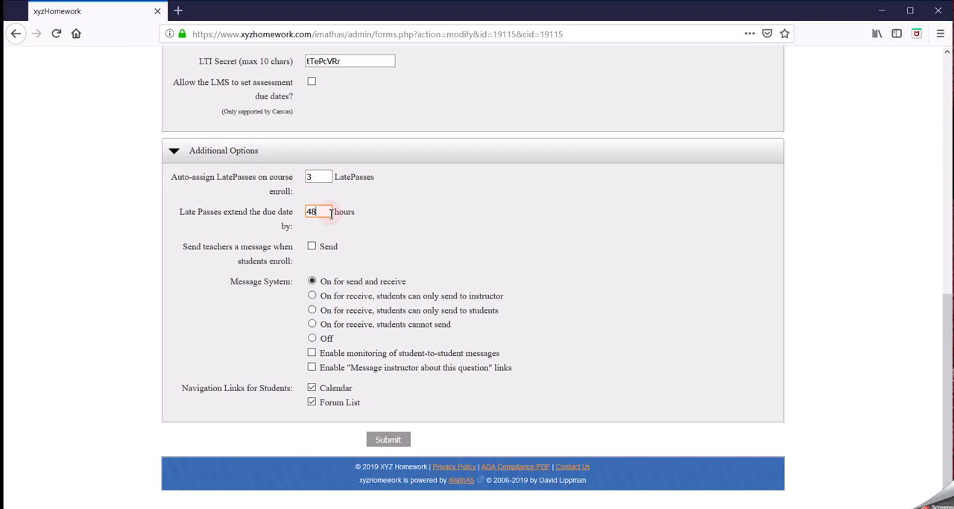
click(381, 222)
click(312, 338)
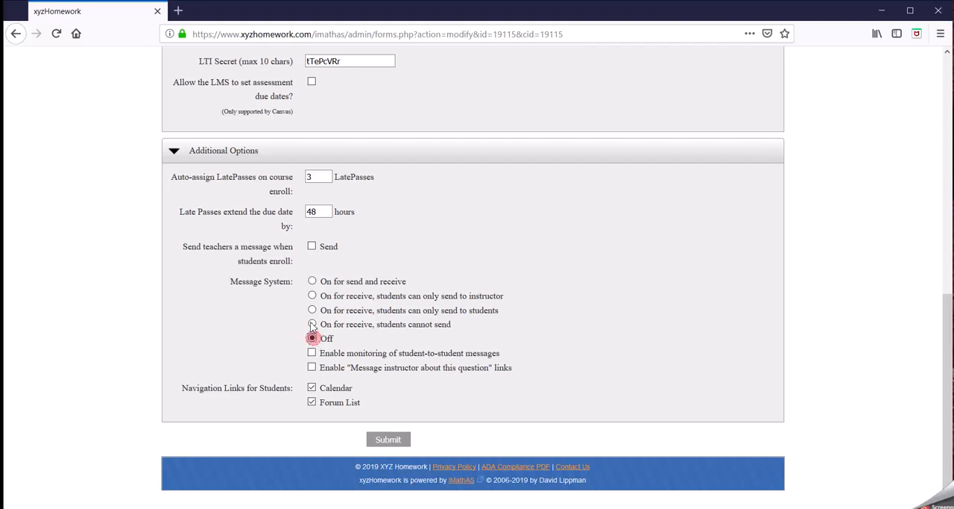
click(312, 282)
Submit the course settings.
scroll(525, 420, up, 6)
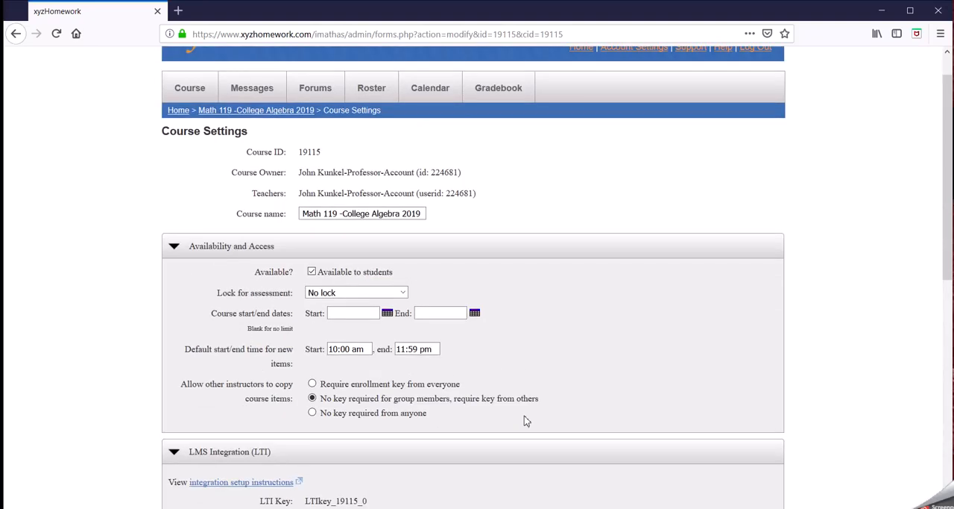
scroll(524, 420, down, 6)
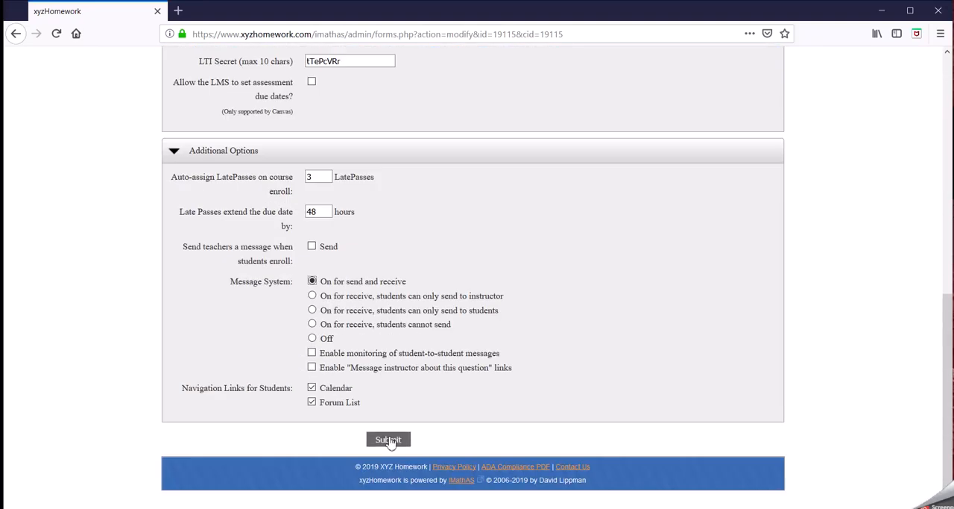
click(388, 439)
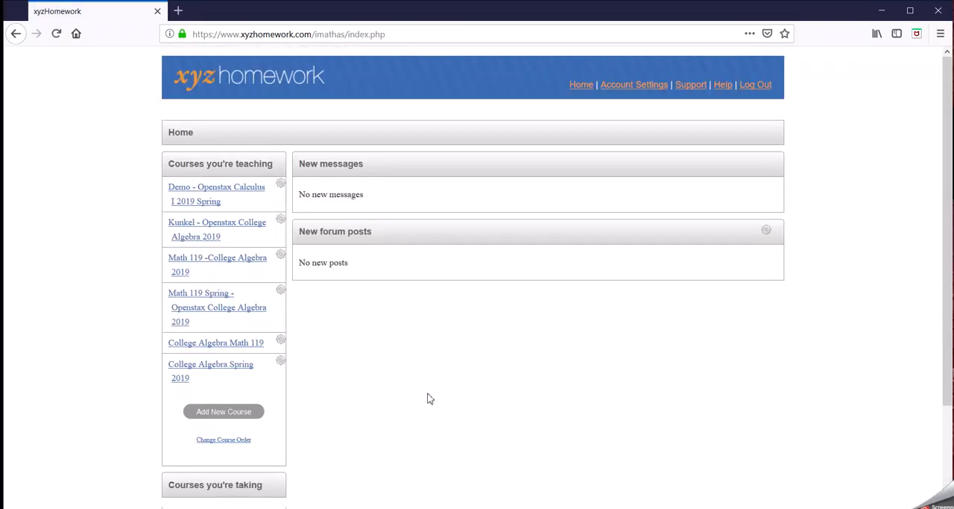